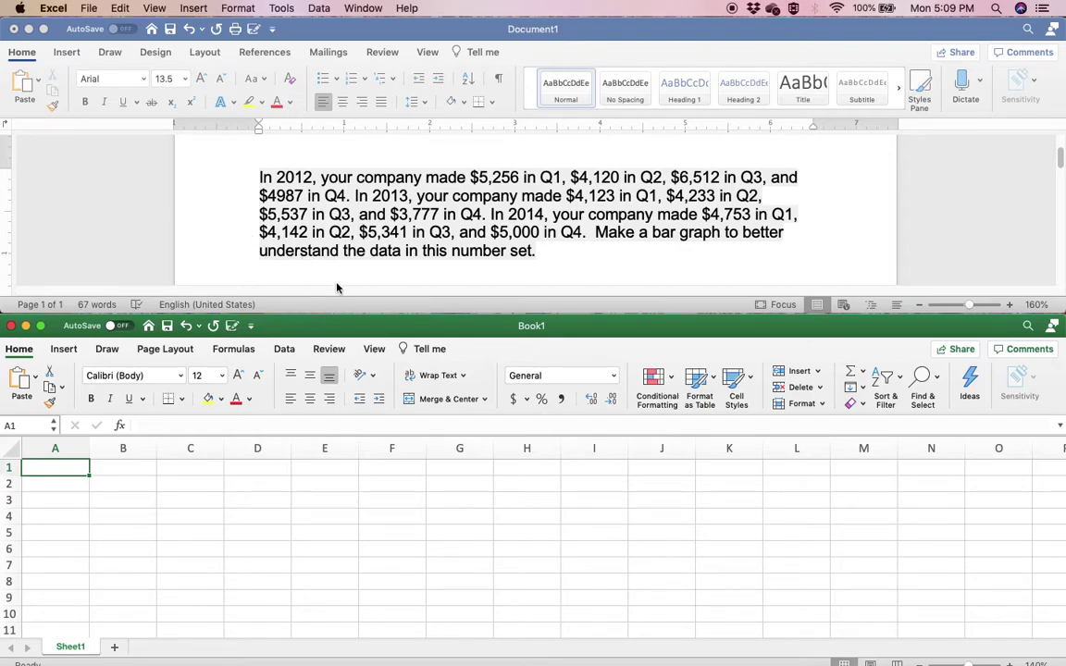
Step: Enter the year headings 2012, 2013 and 2014 in cells B1, C1 and D1
click(121, 472)
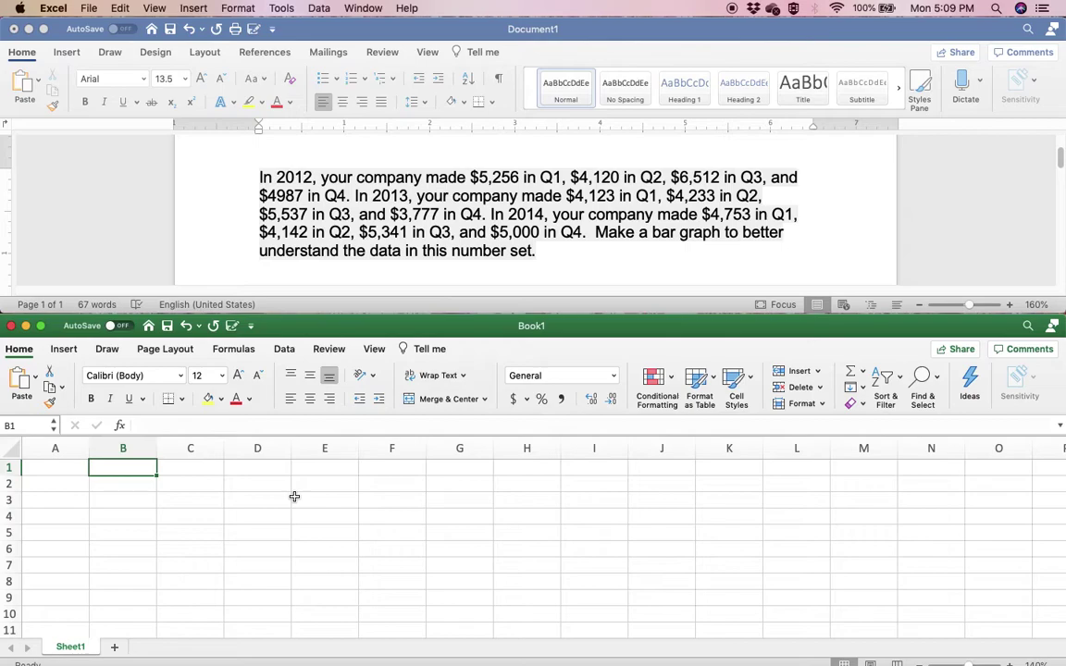
text(2)
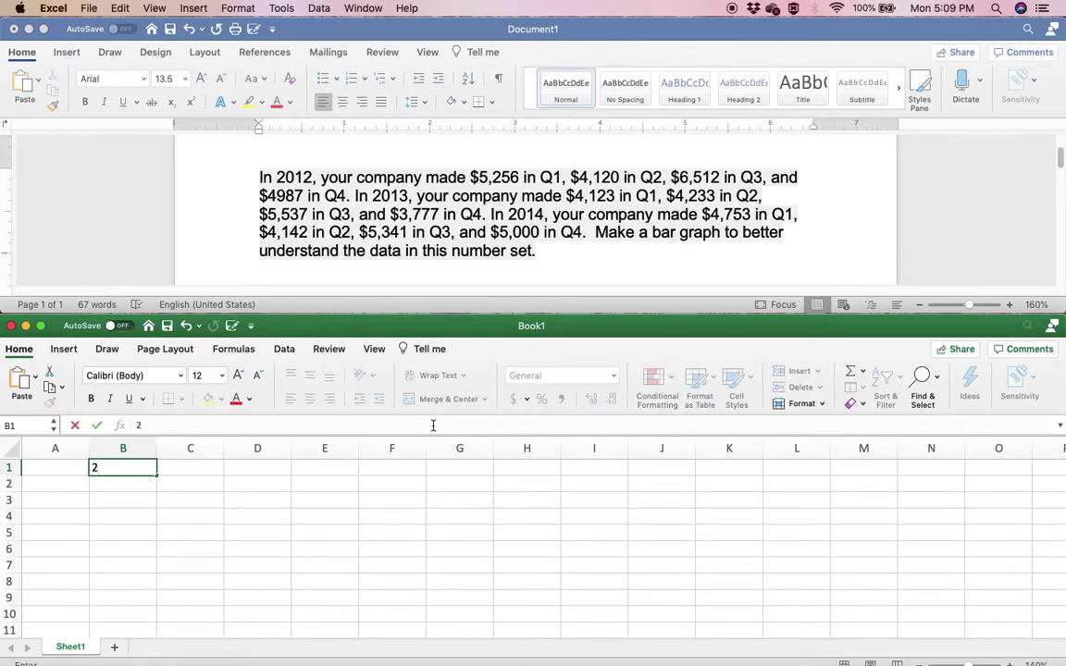
text(012)
key(Tab)
text(2013)
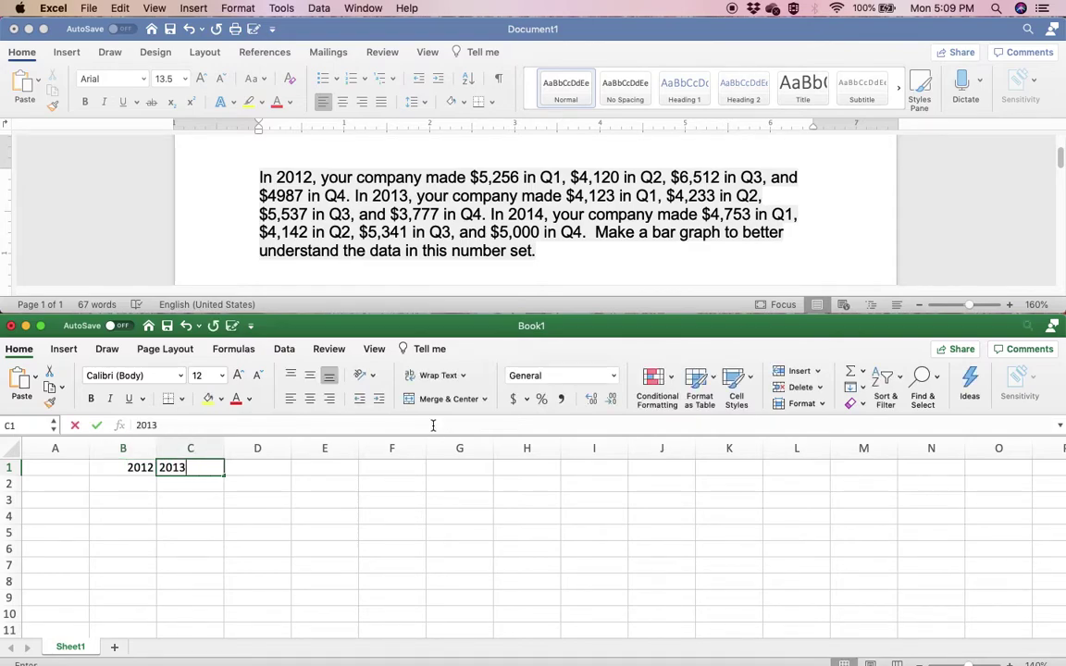
key(Tab)
text(2014)
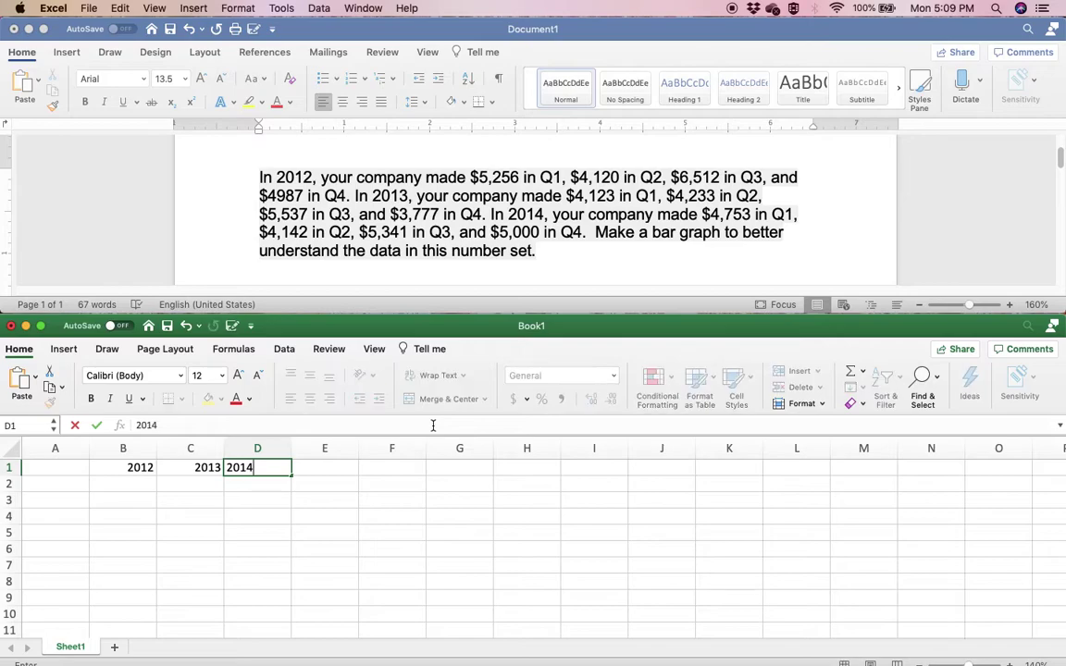
key(Return)
Step: Label the first data row Q1 in cell A2
key(Left)
key(Left)
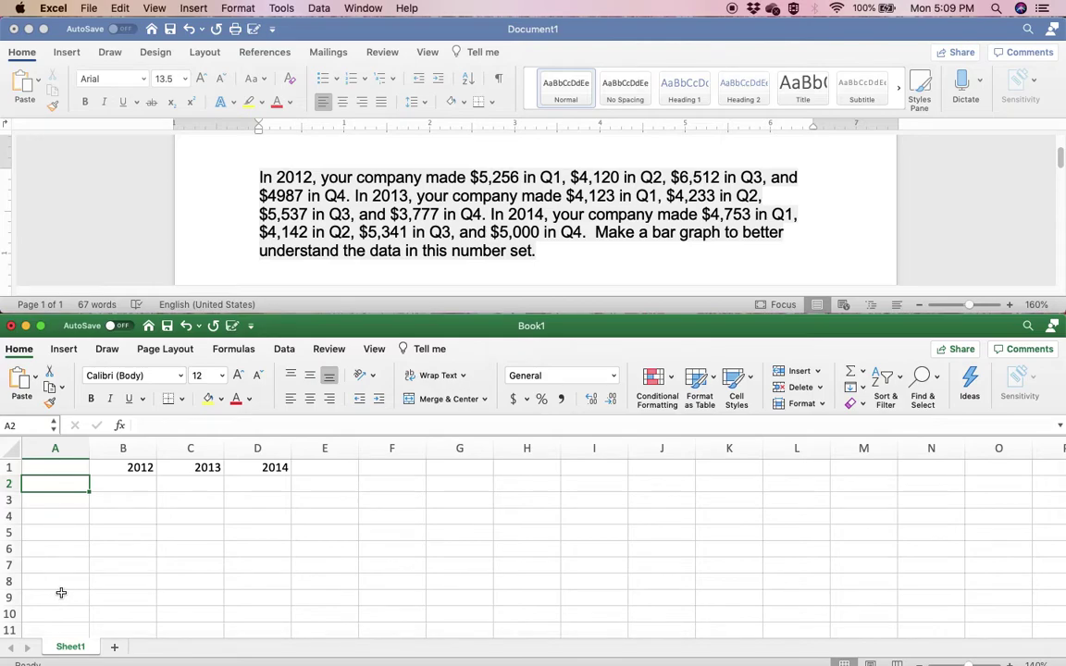
text(Quarter)
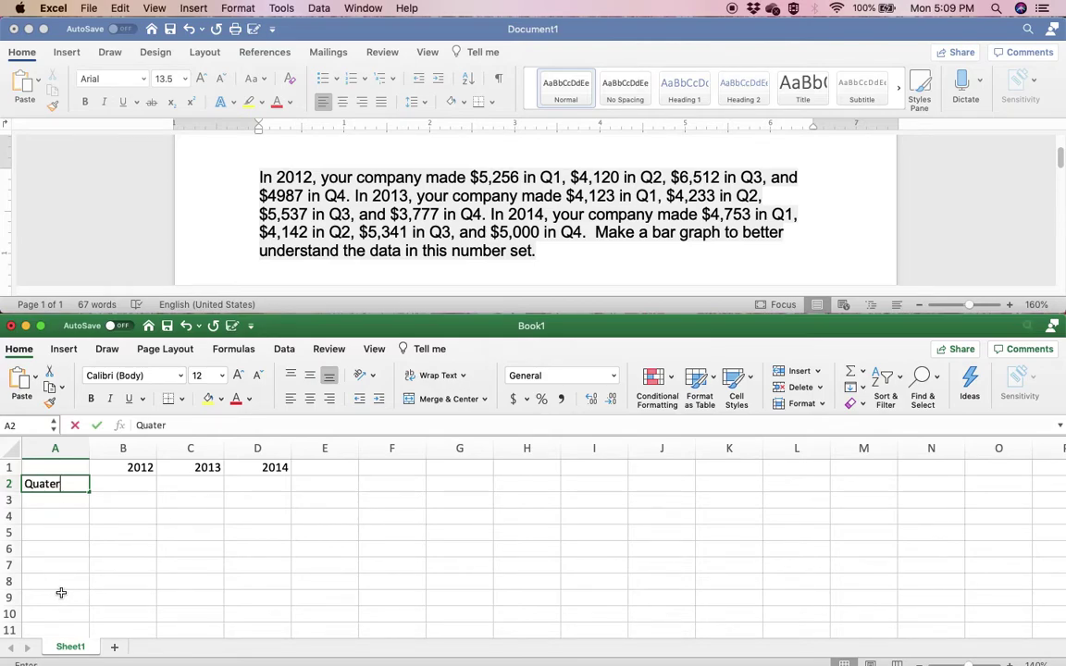
key(BackSpace)
key(BackSpace)
key(BackSpace)
key(BackSpace)
key(BackSpace)
key(BackSpace)
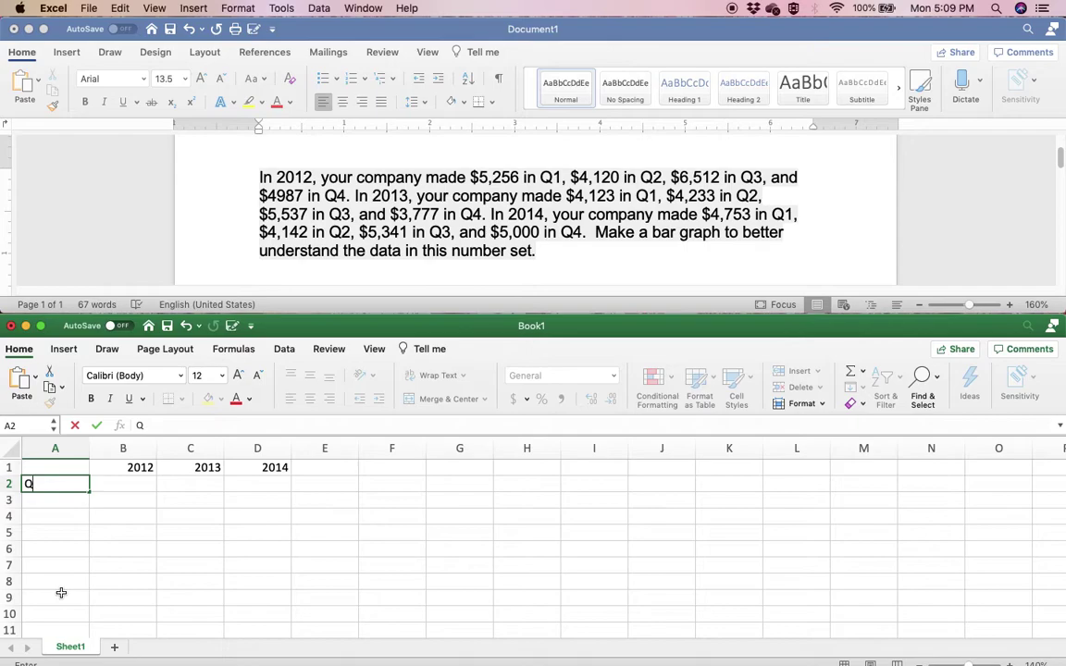
text(!)
key(BackSpace)
text(1)
key(Return)
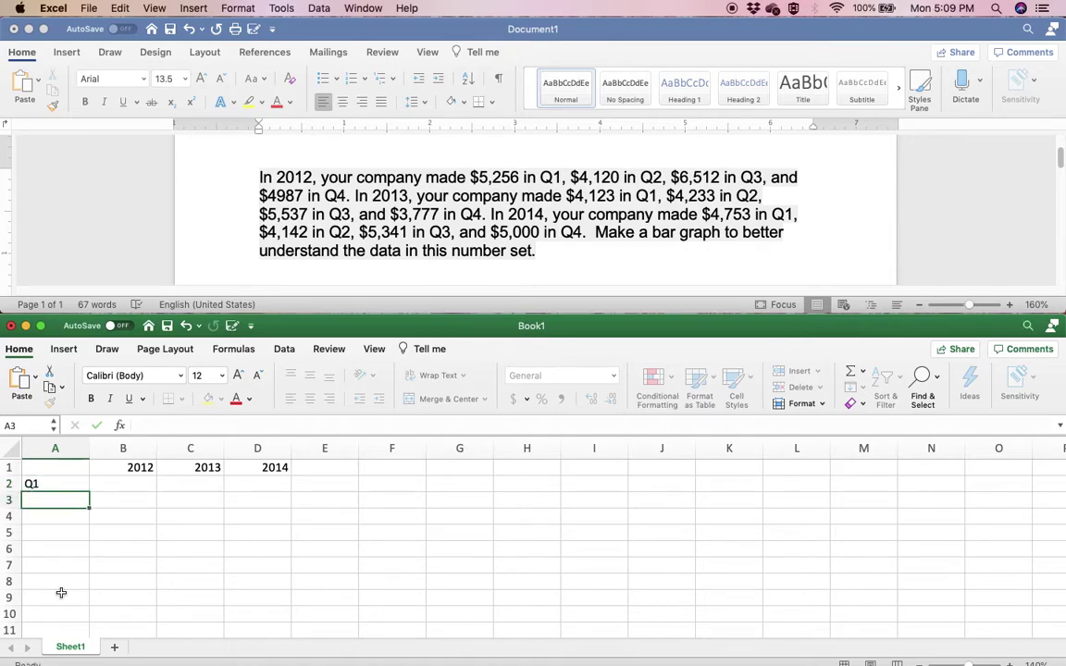
Step: Enter the remaining quarter labels Q2, Q3 and Q4 in cells A3 to A5
text(Q2)
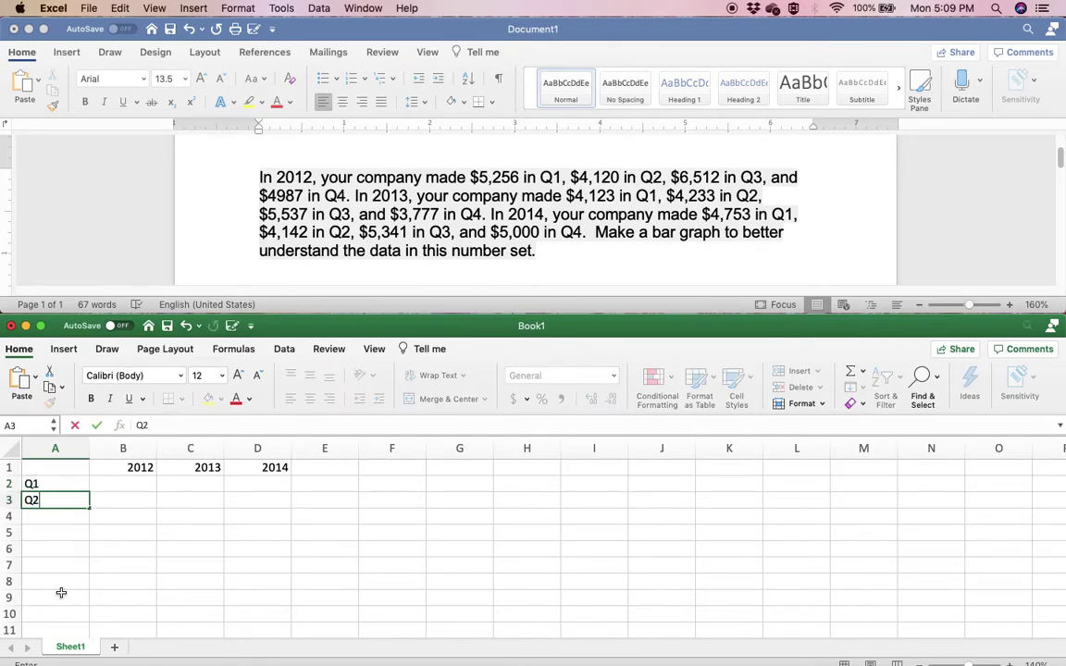
key(Return)
text(Q3)
key(Return)
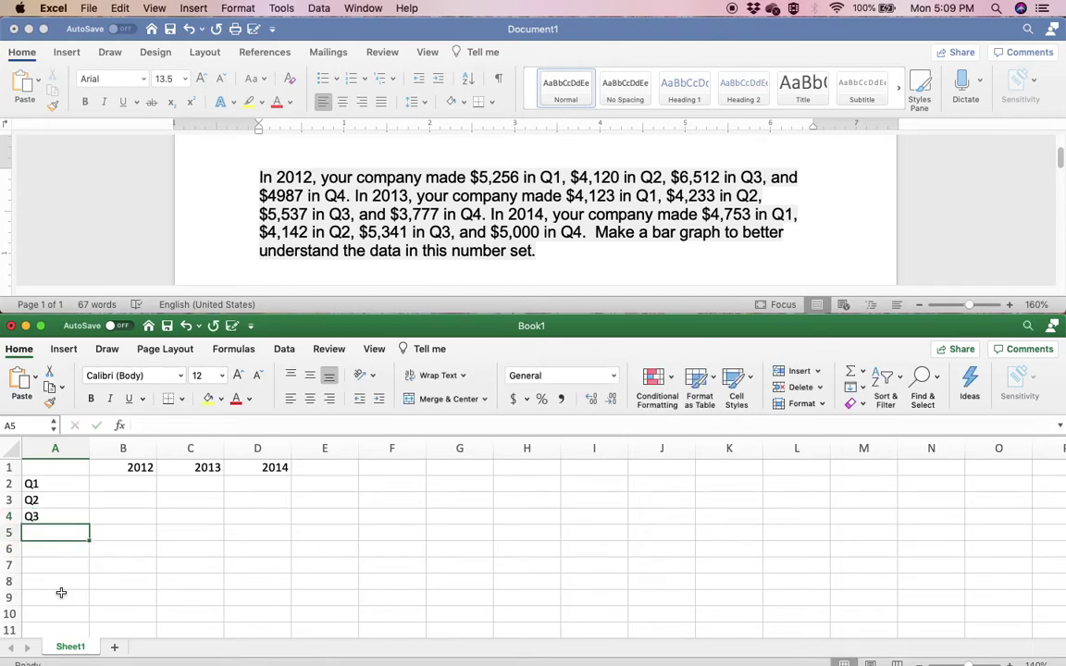
text(Q4)
key(Tab)
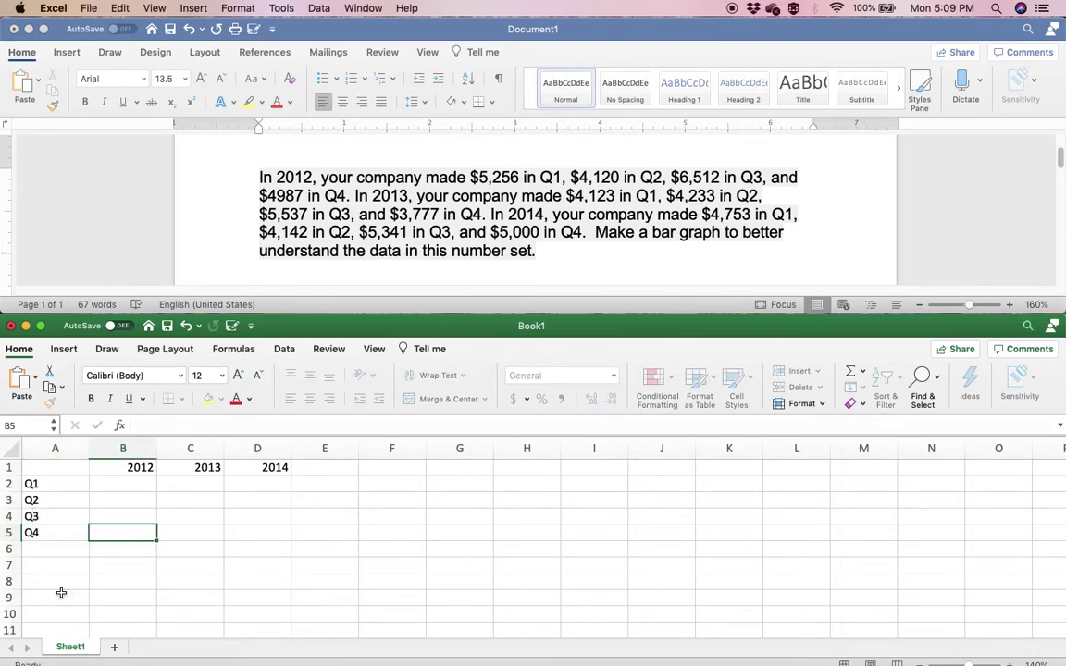
Step: Fill the 2012 column for Q1 to Q4 with 5256, 4120, 6512 and 4987
key(Up)
key(Up)
key(Up)
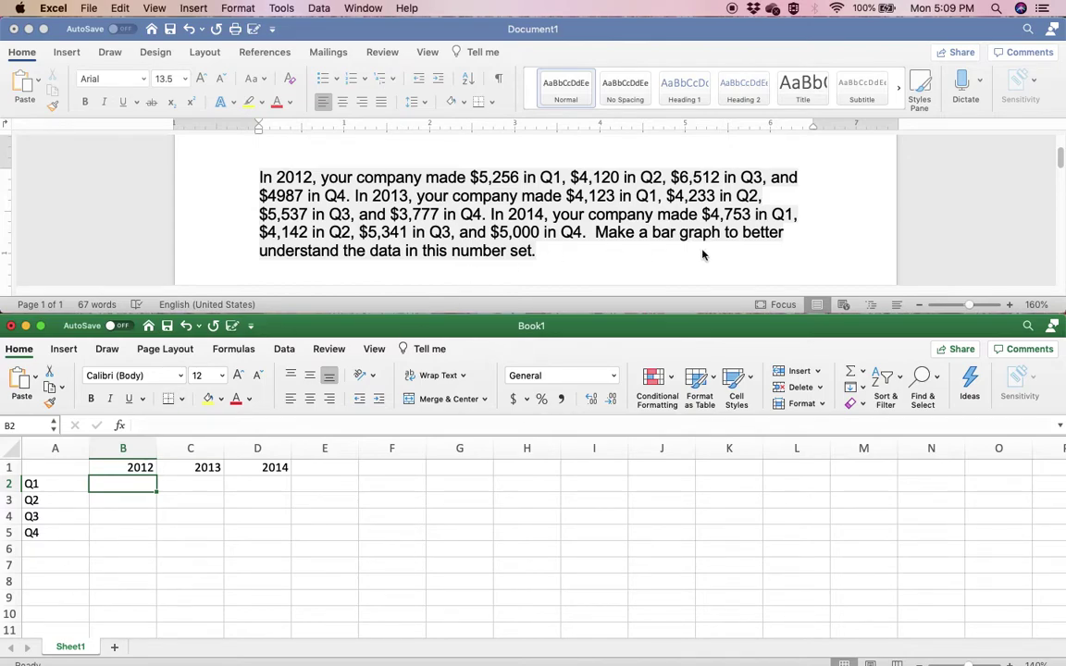
text(5256)
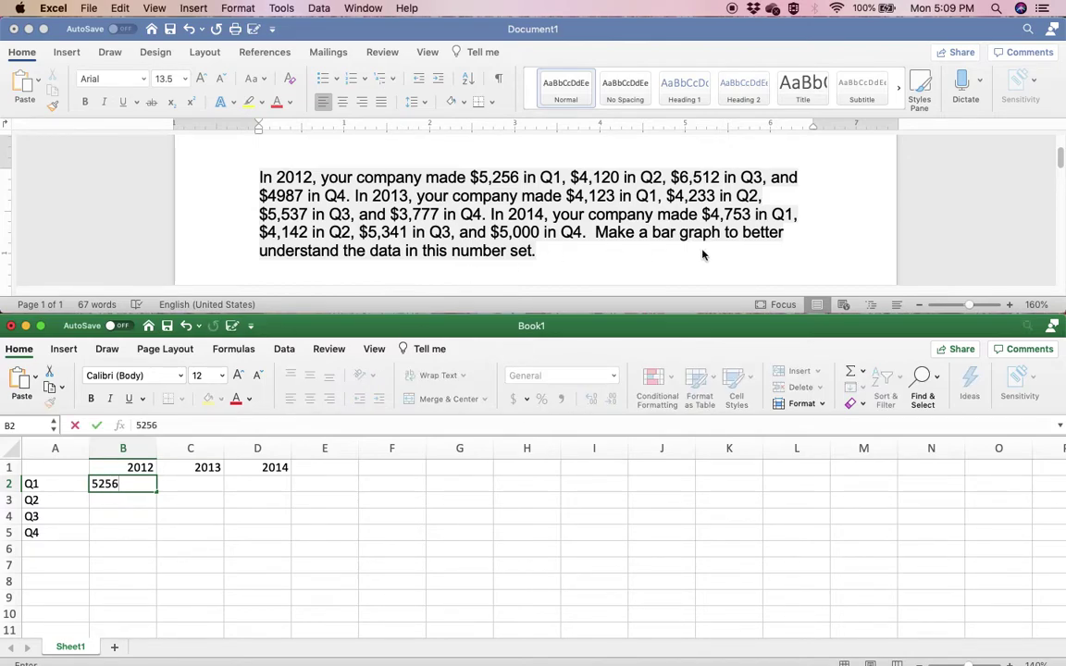
key(Return)
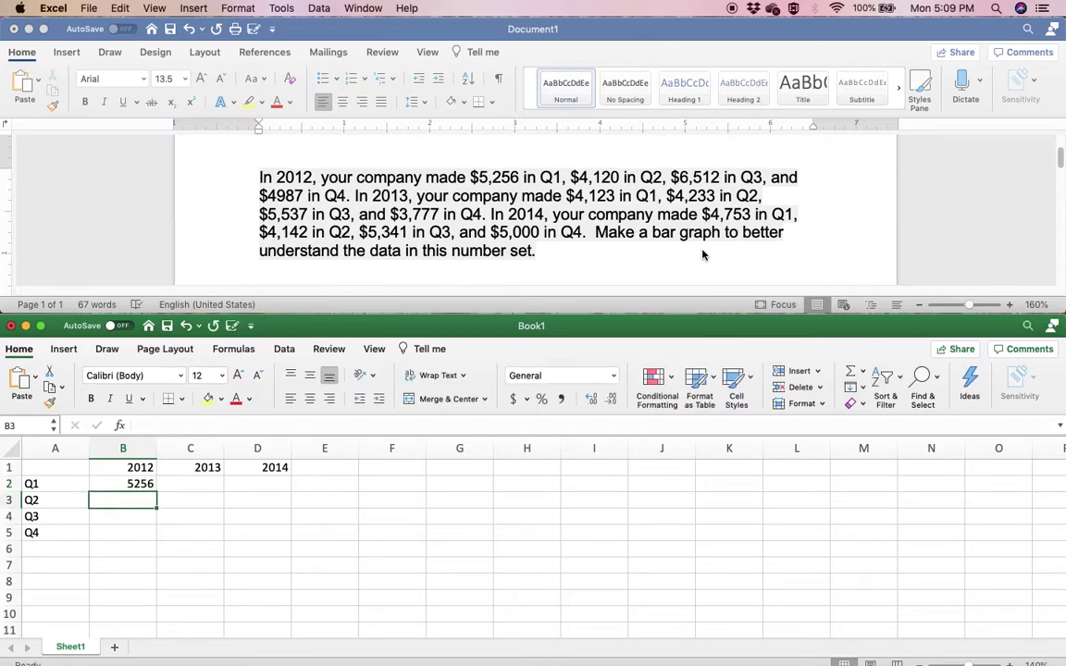
text(4120)
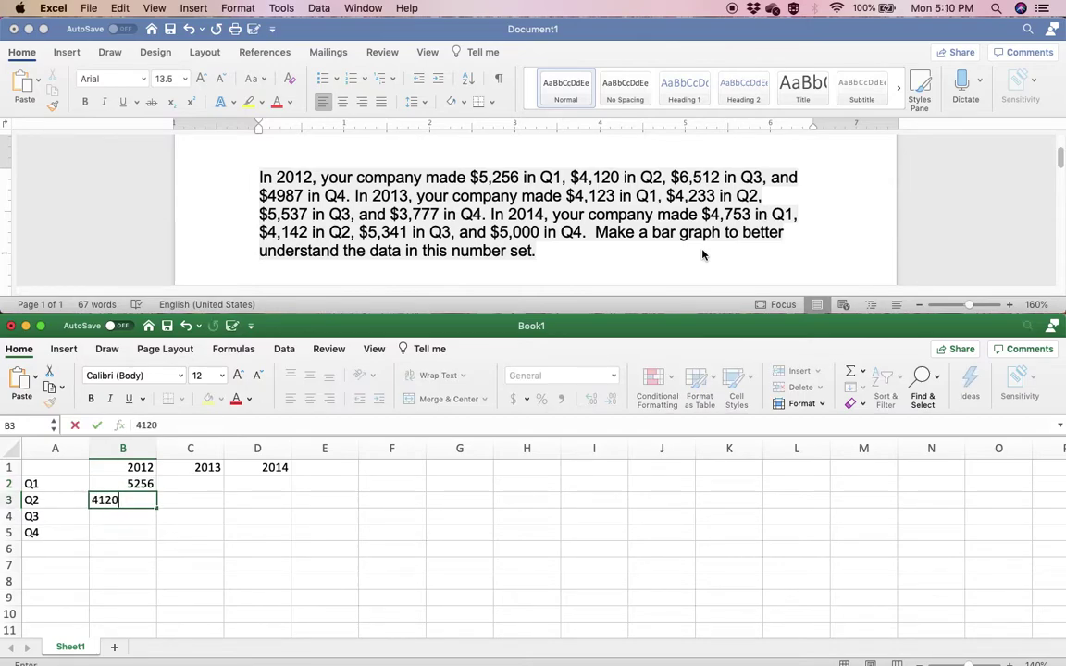
key(Return)
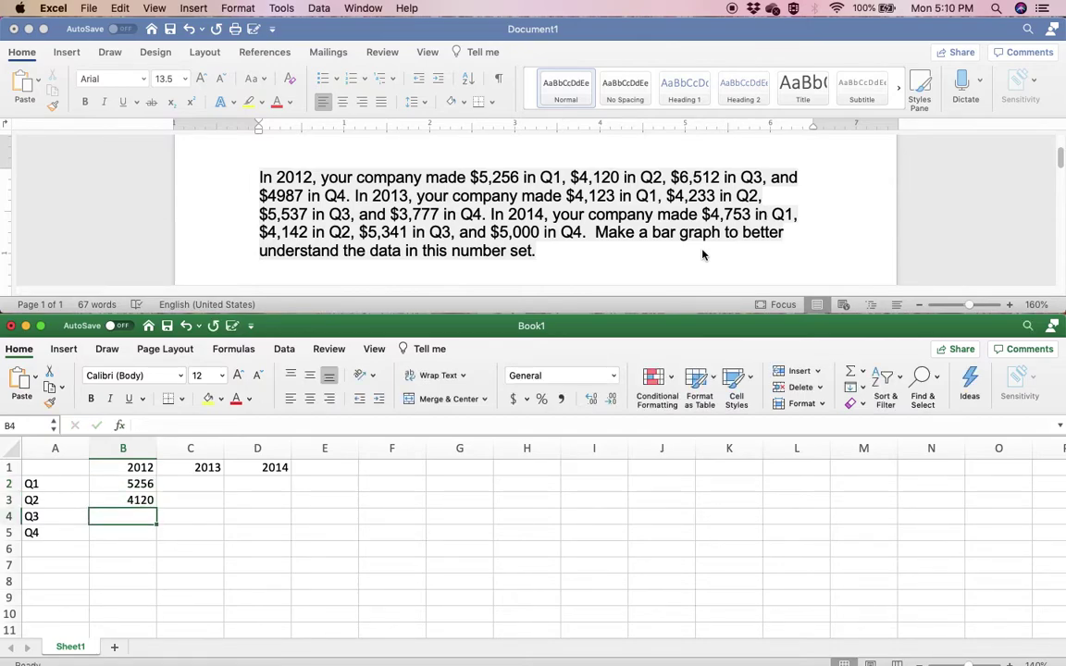
text(6512)
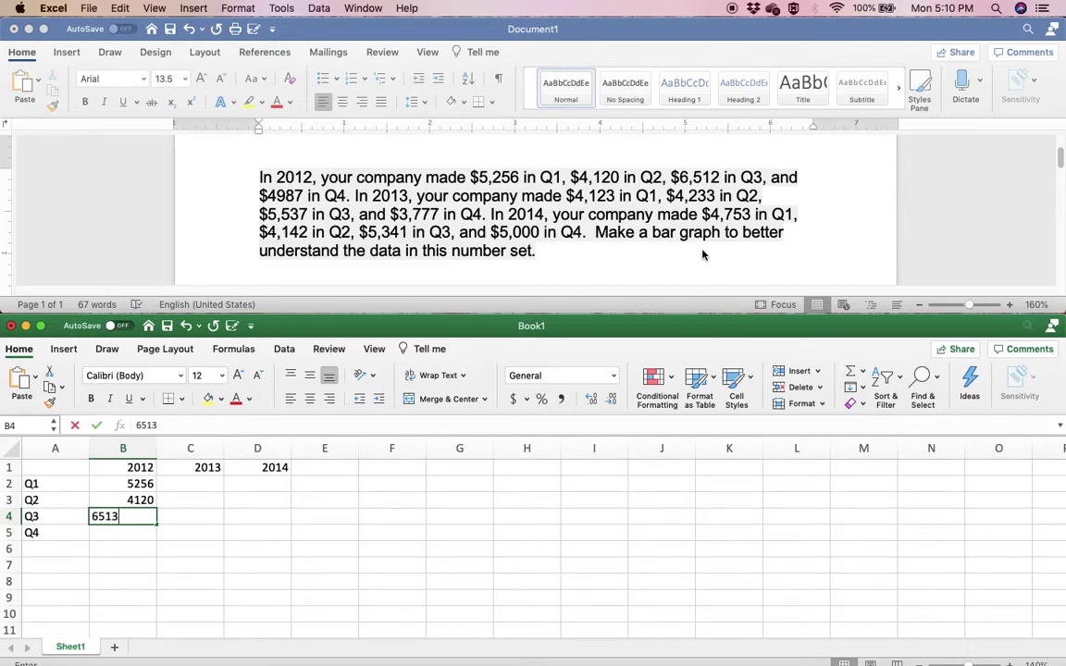
key(Return)
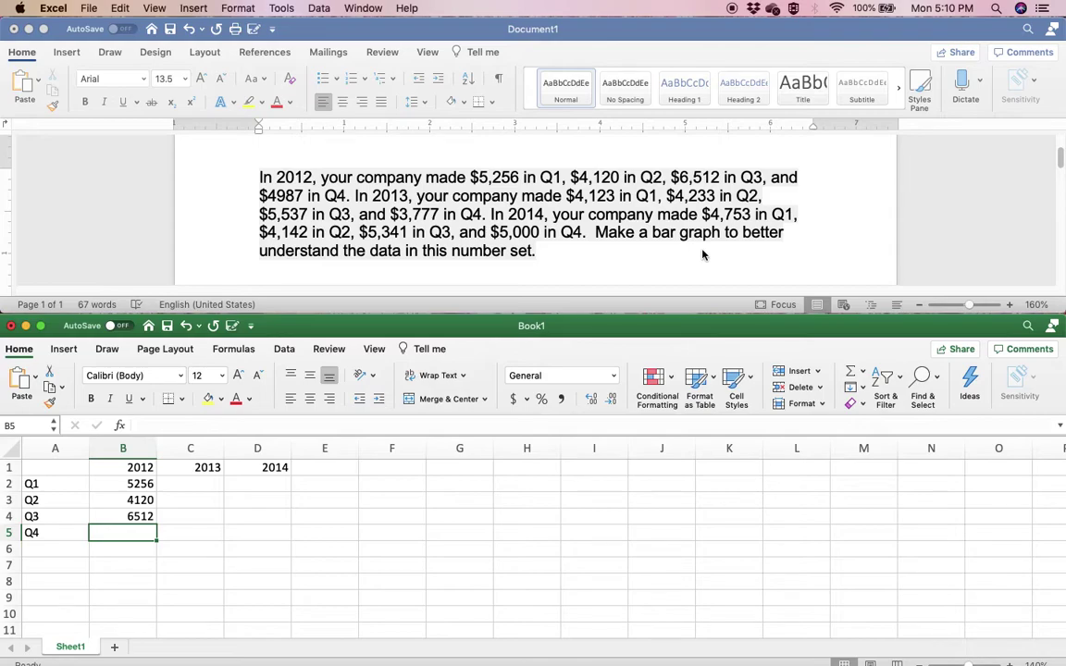
text(4987)
key(Return)
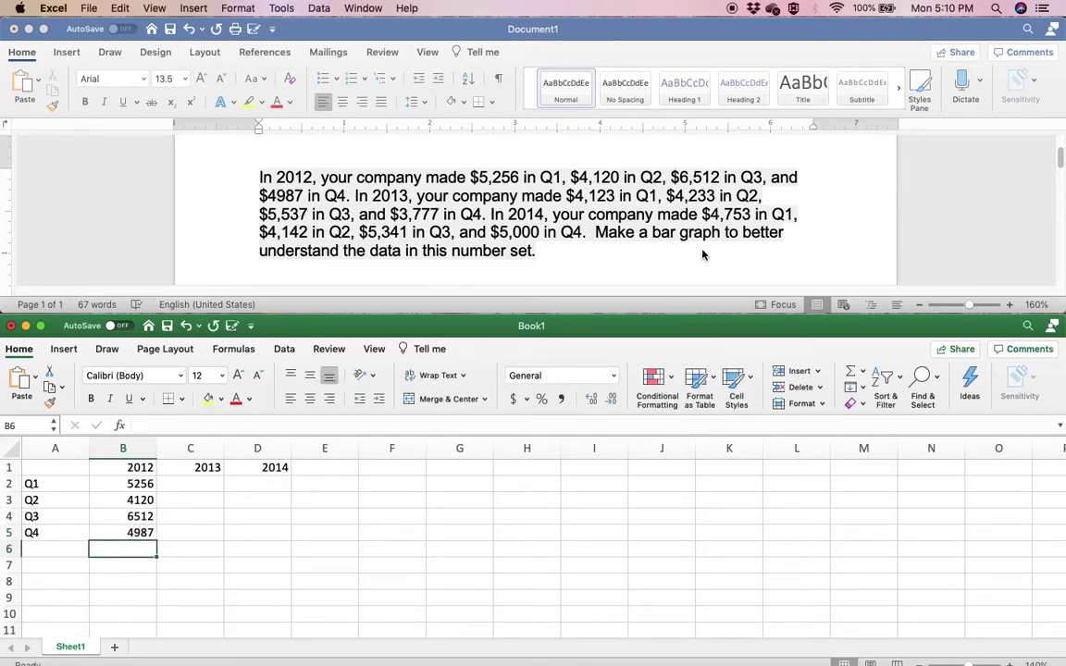
Step: Fill the 2013 column for Q1 to Q4 with 4123, 4233, 5537 and 3777
key(Right)
key(Up)
key(Up)
key(Up)
key(Up)
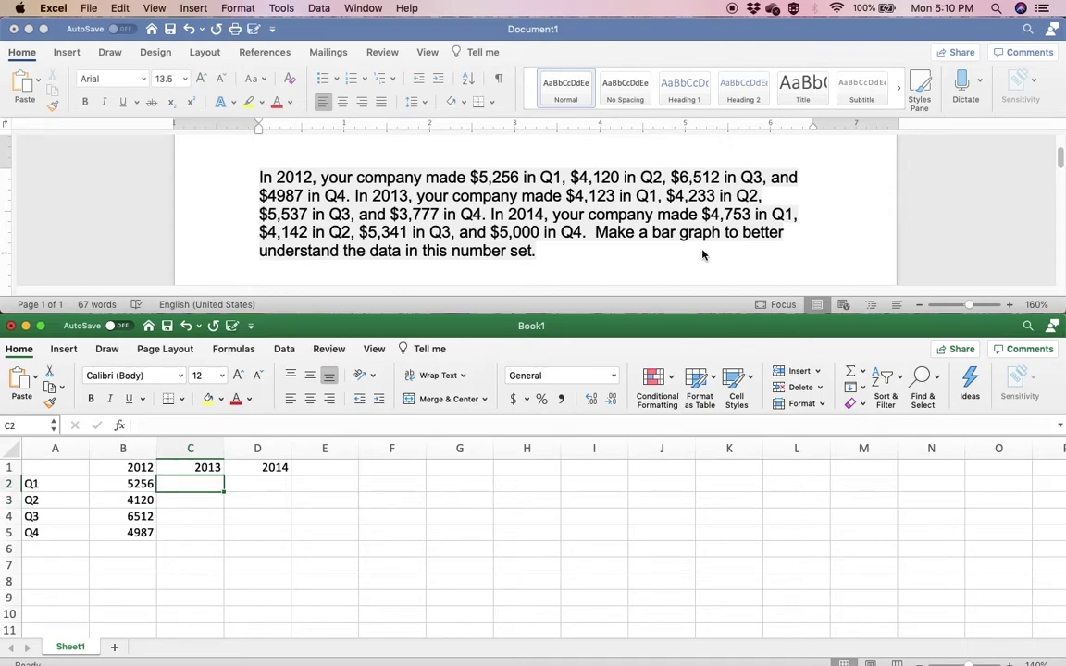
text(4123)
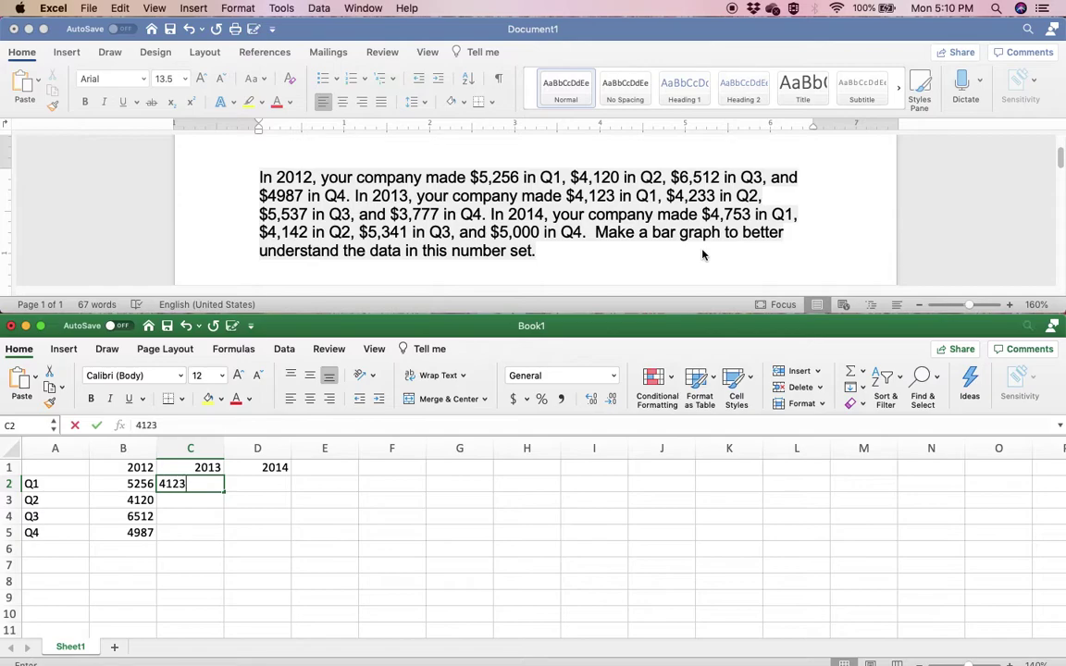
key(Return)
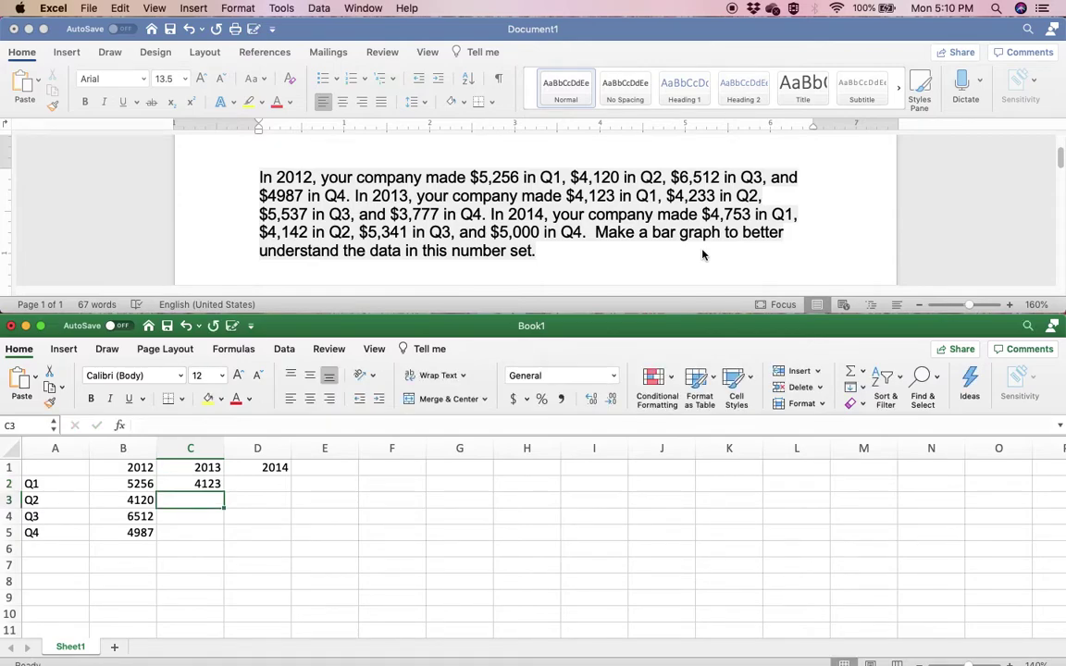
text(4233)
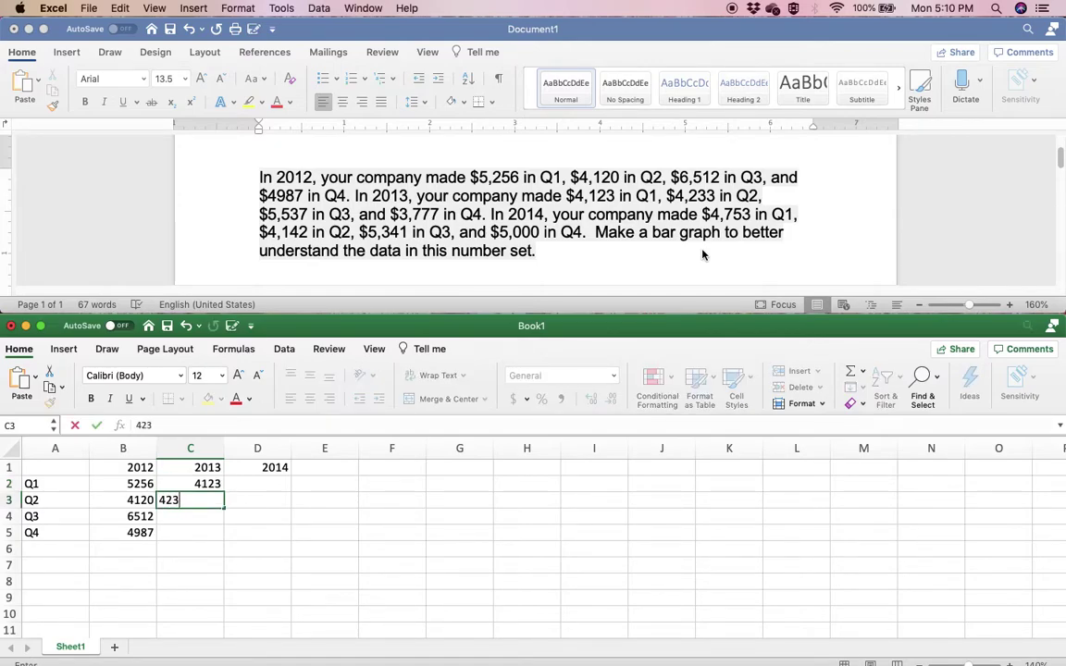
key(Return)
text(5537)
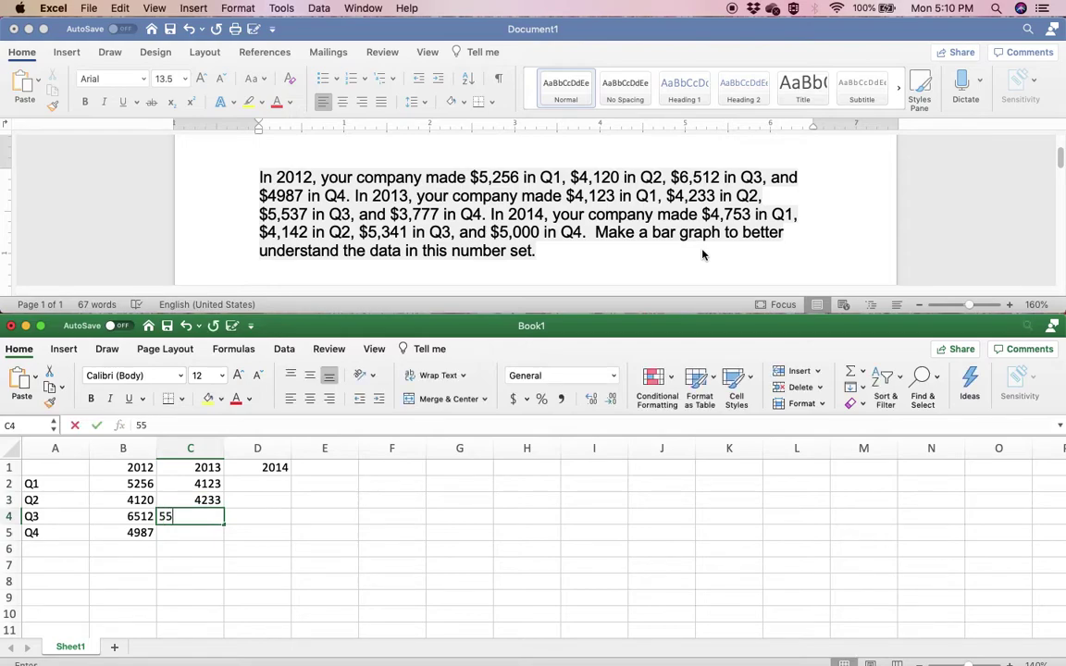
key(Return)
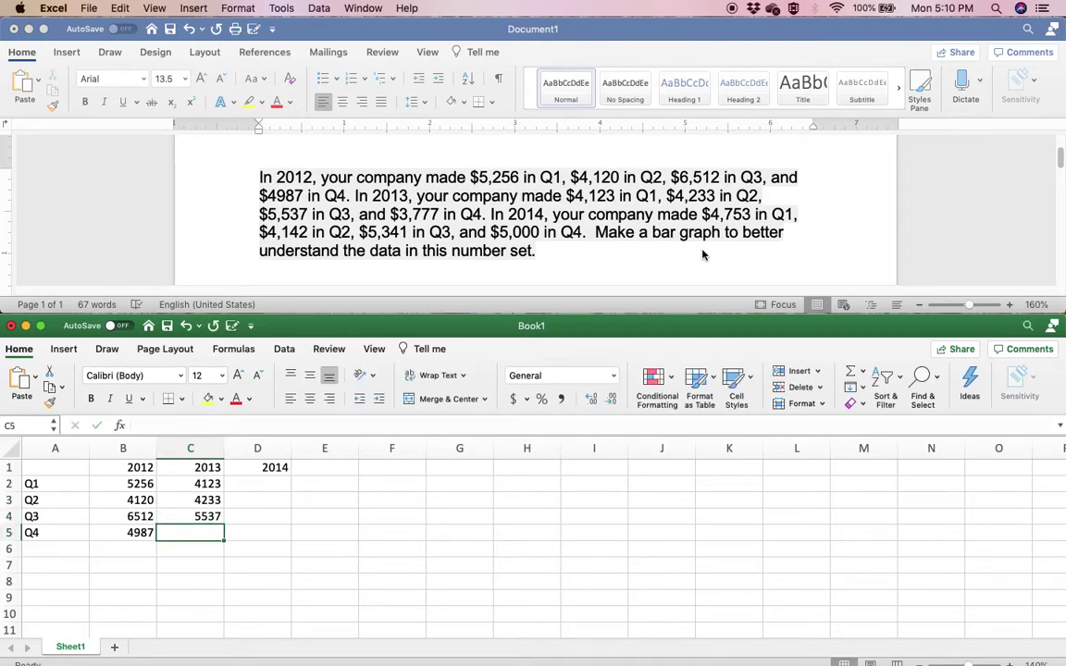
text(3777)
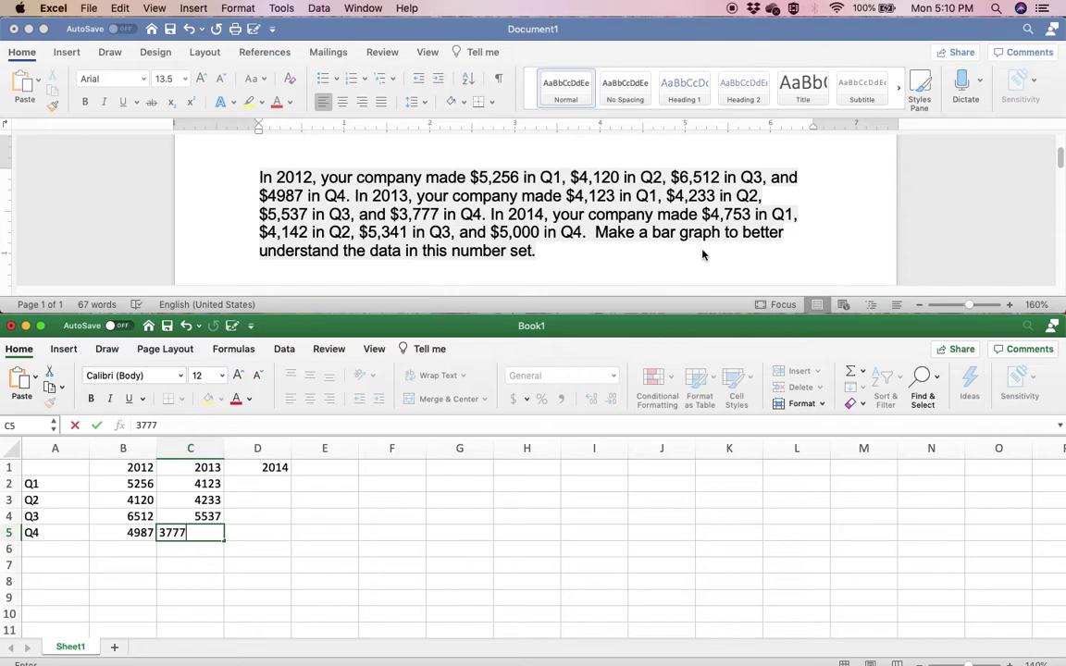
key(Return)
Step: Fill the 2014 column for Q1 to Q4 with 4753, 4142, 5341 and 5000
key(Right)
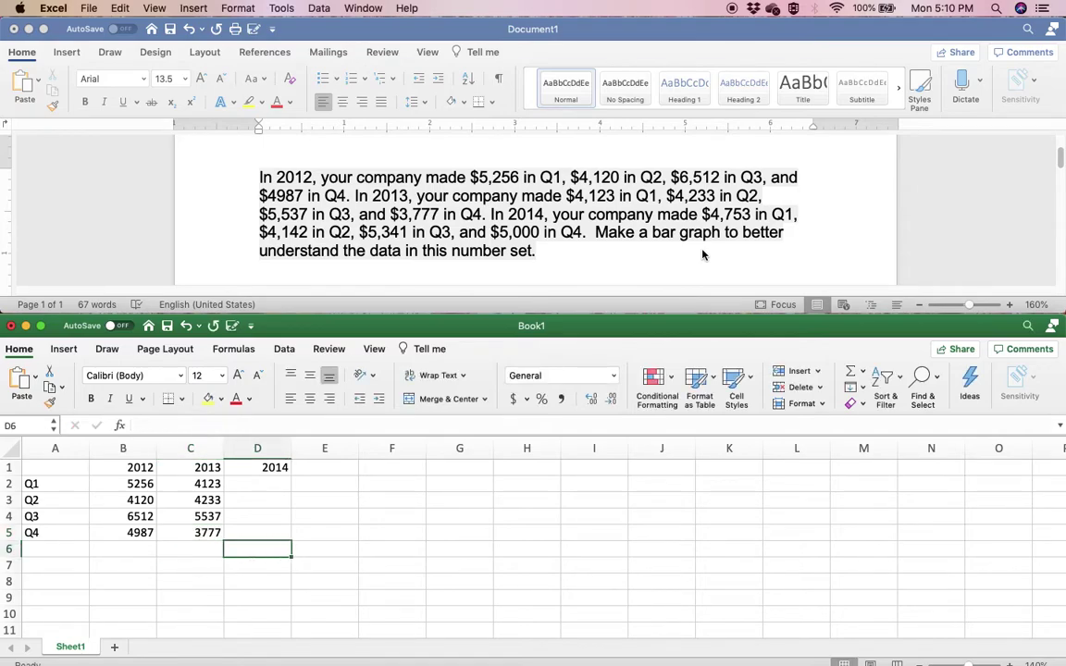
key(Up)
key(Up)
key(Up)
key(Up)
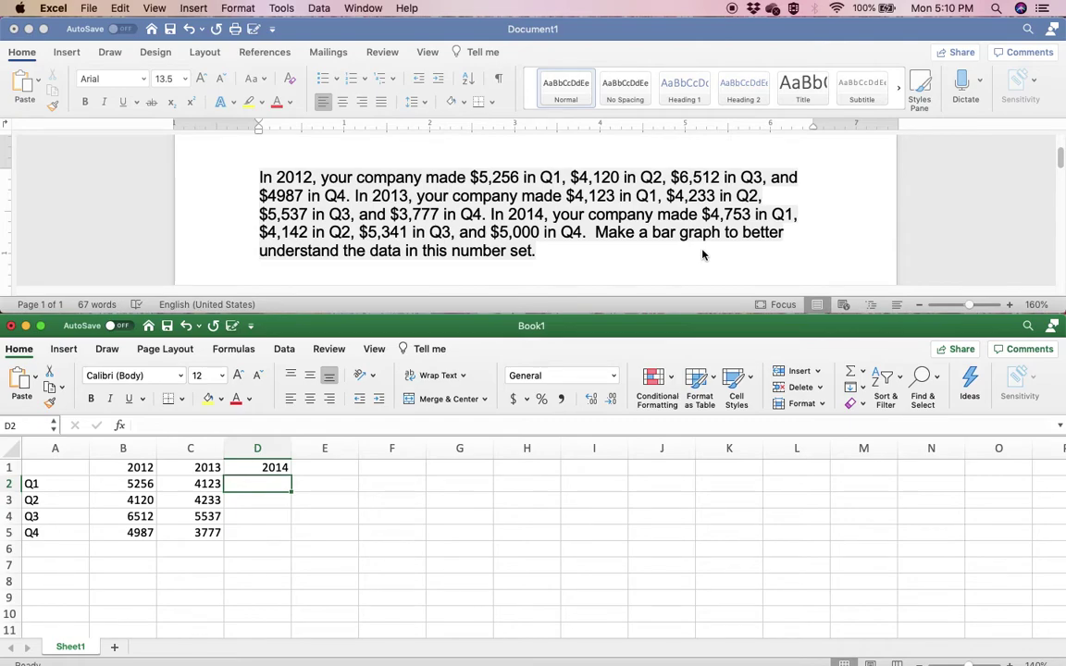
text(47)
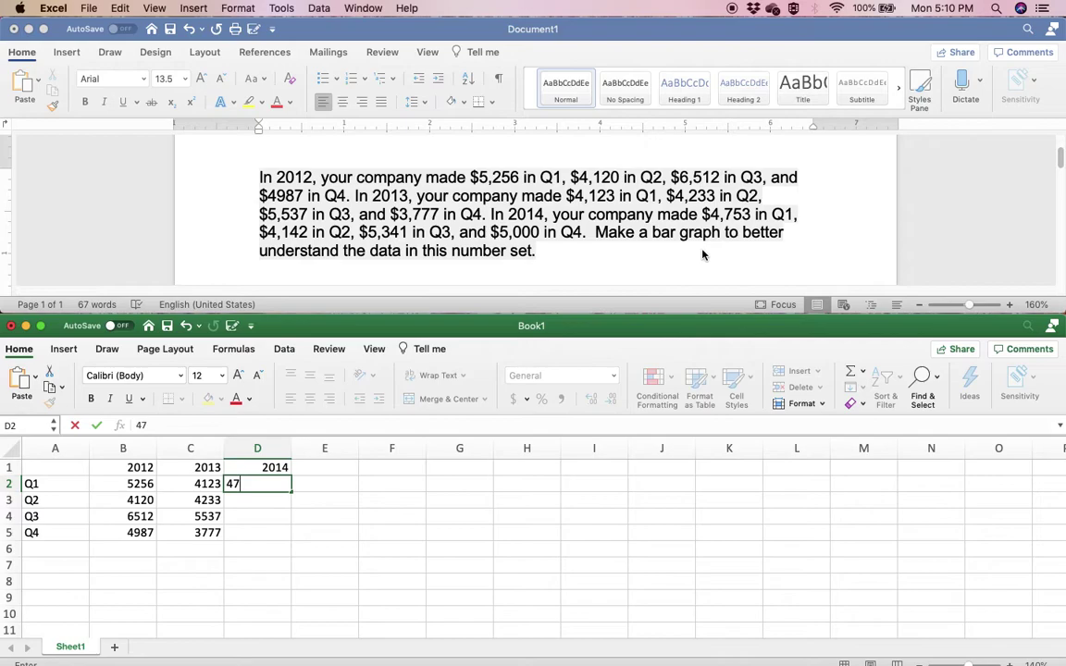
text(53)
key(Return)
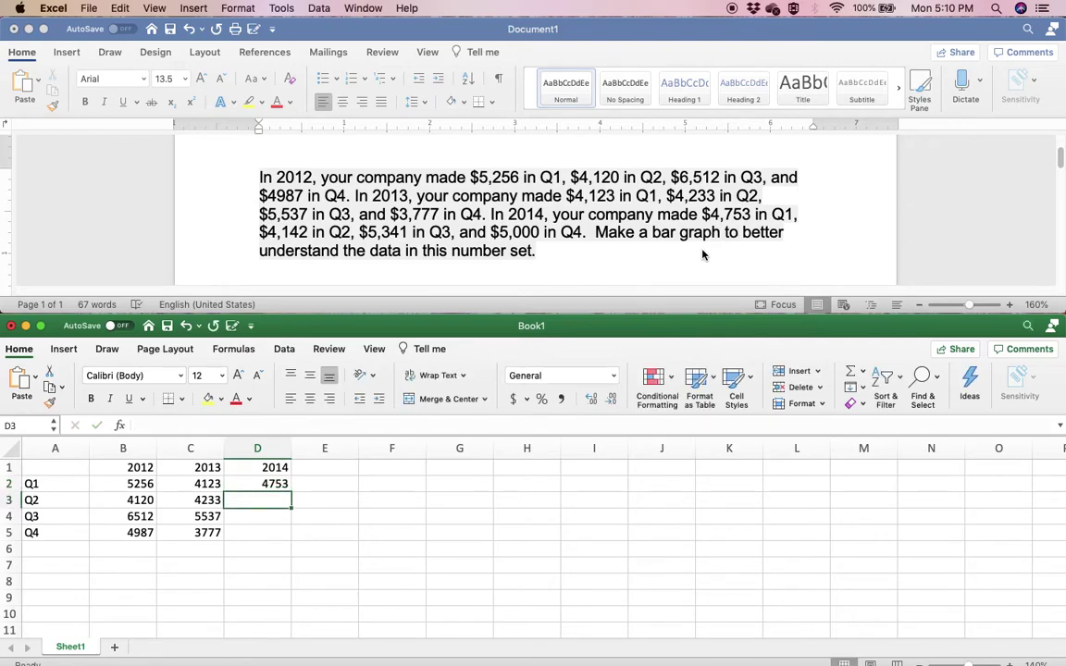
text(4142)
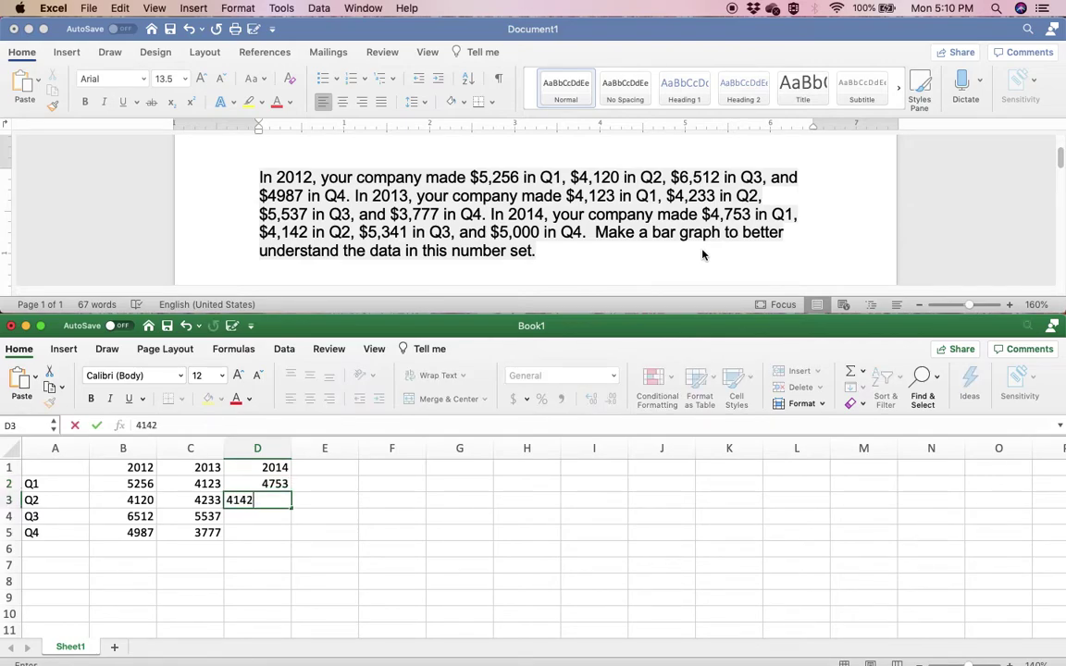
key(Return)
text(5341)
key(Return)
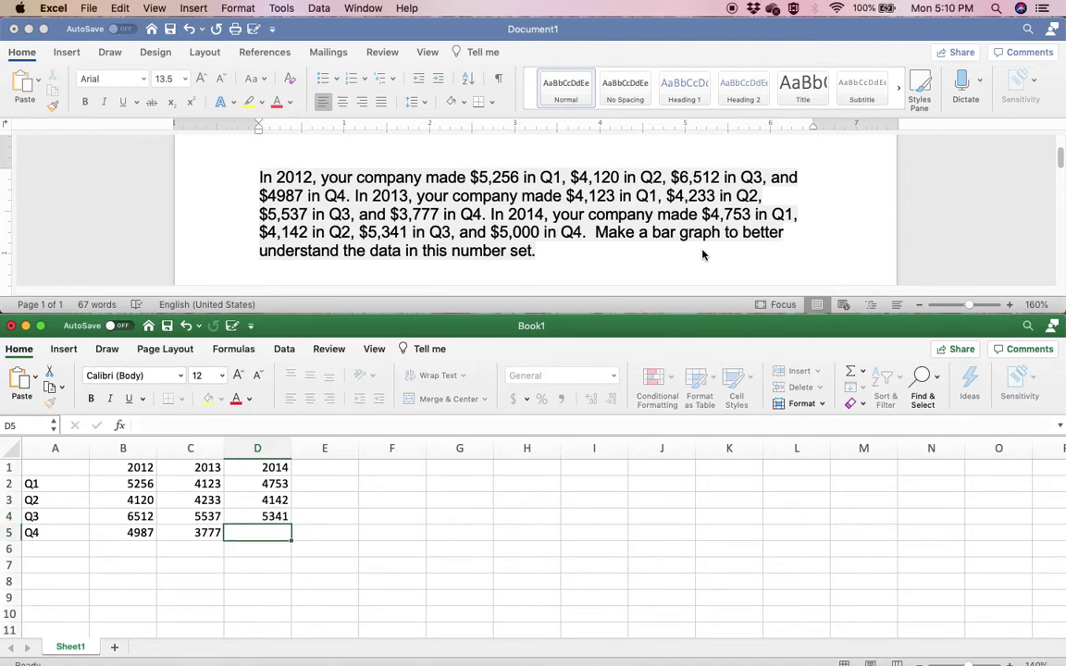
text(5000)
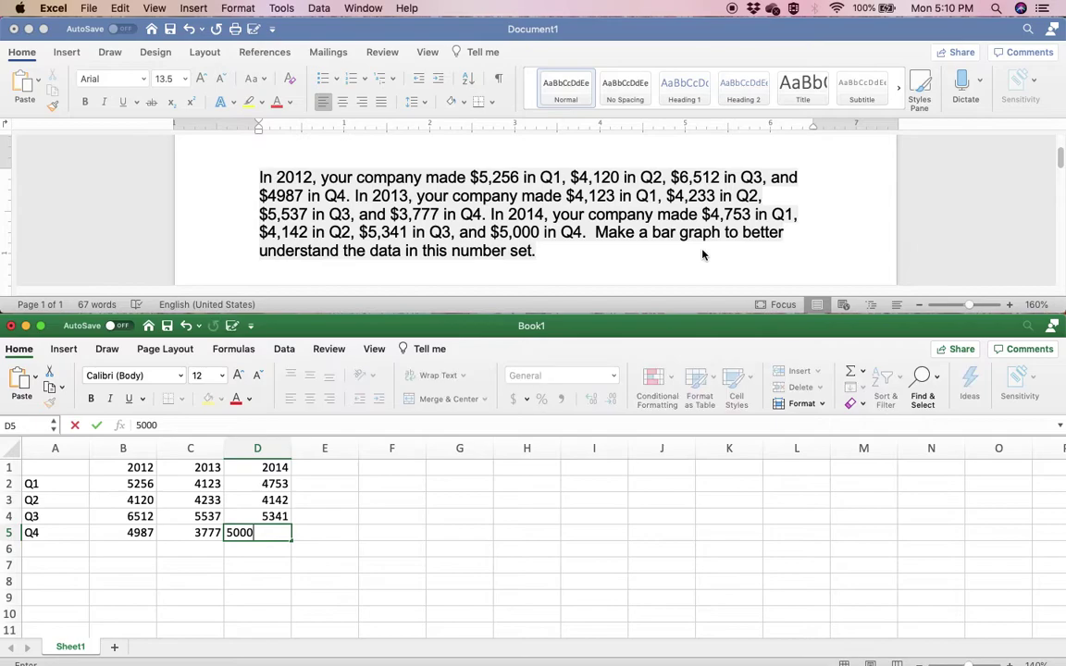
key(Return)
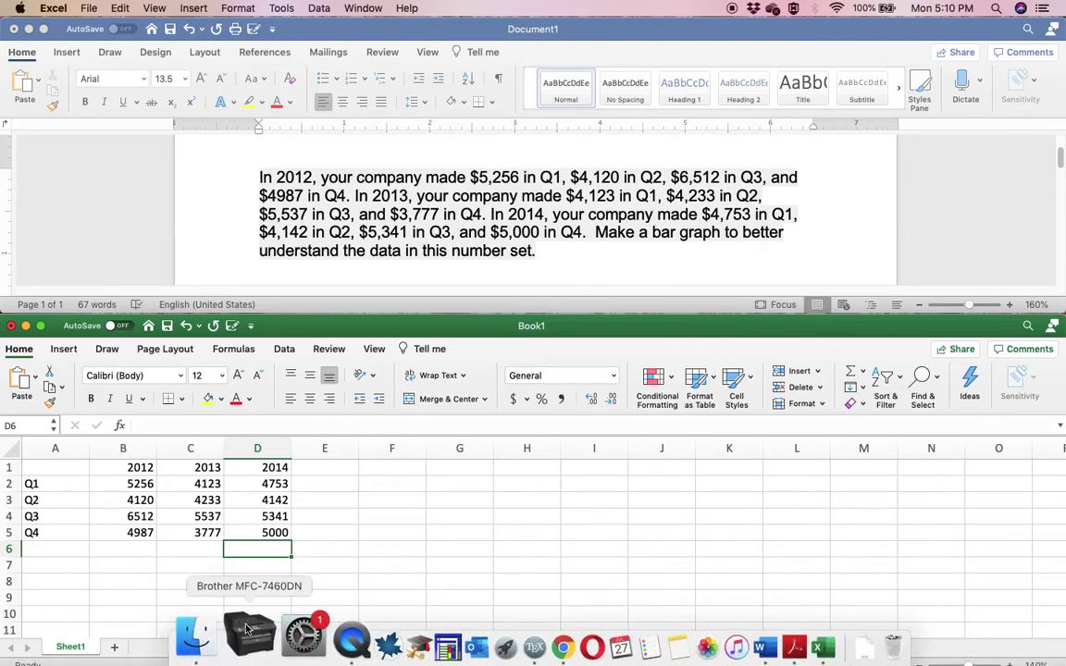
Step: Insert a 2-D clustered column chart from the range A1:D5 and extend the workbook window upward to fit the whole chart
drag(53, 467, 247, 535)
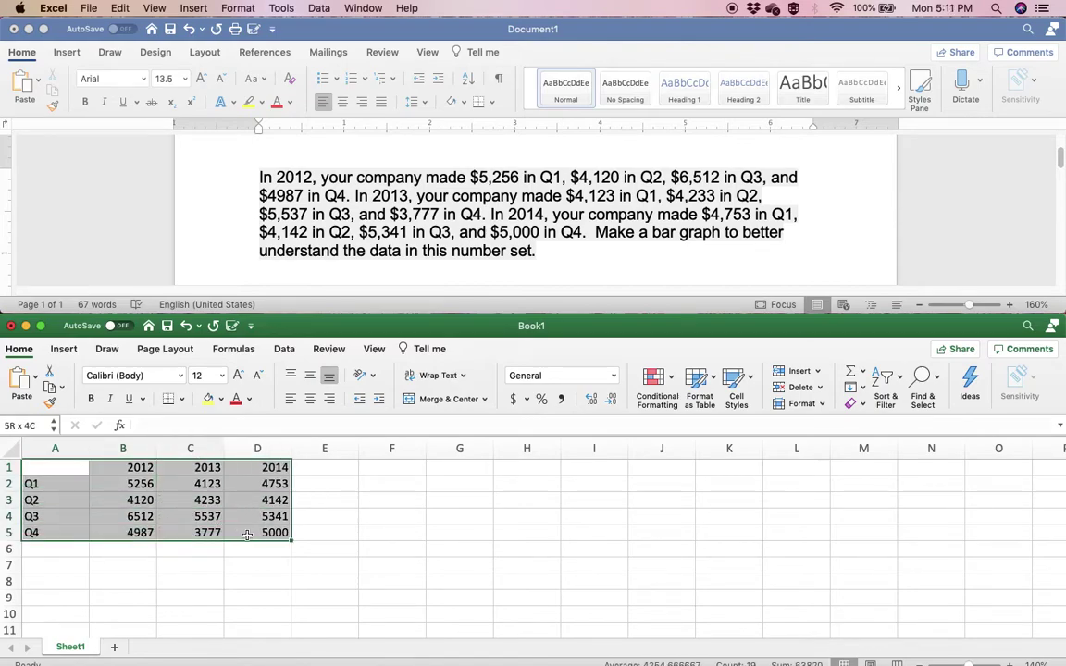
drag(247, 535, 247, 535)
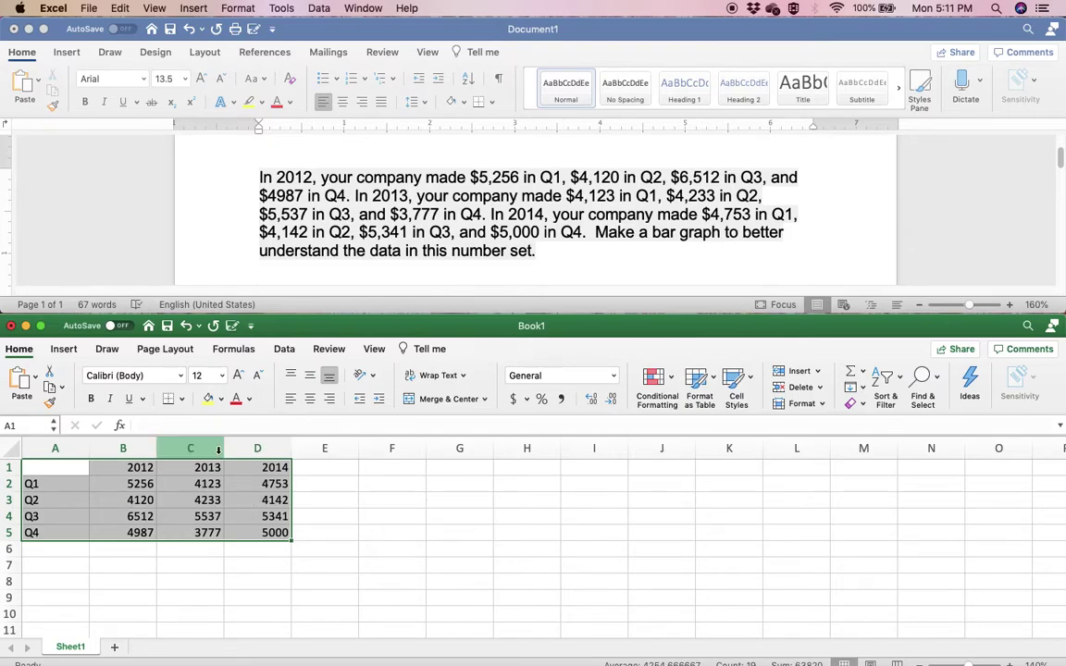
click(64, 348)
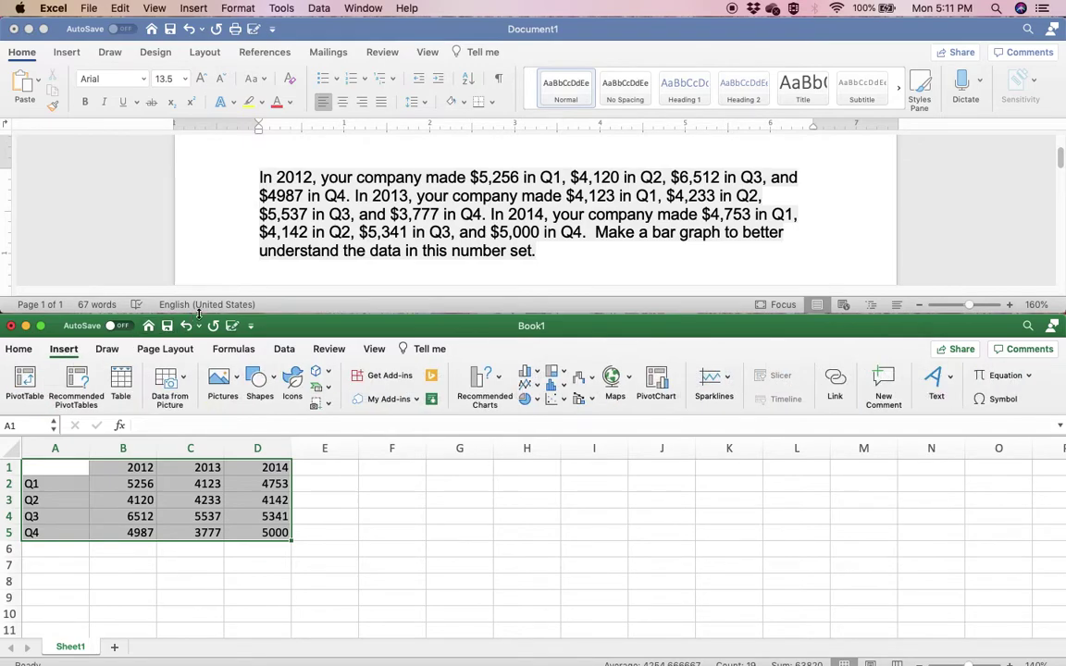
click(529, 375)
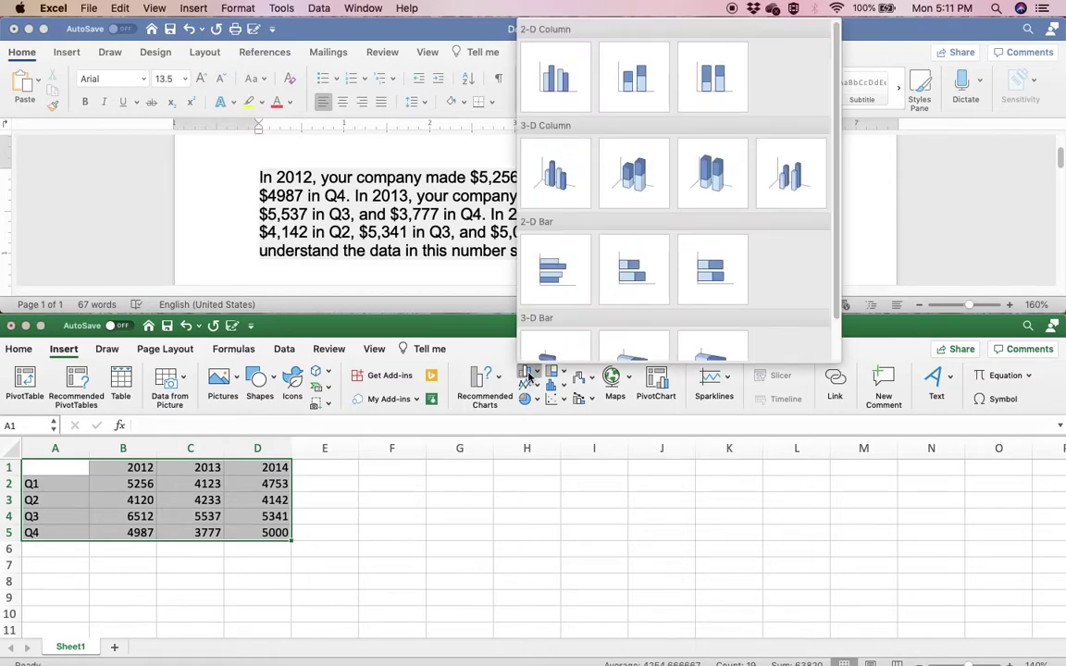
click(550, 82)
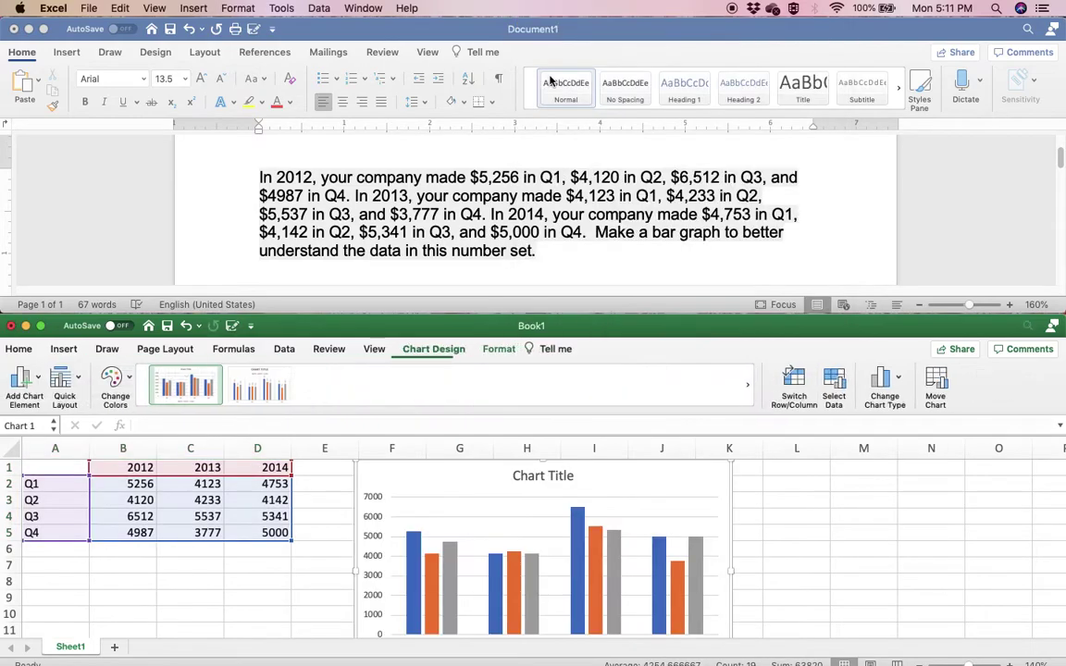
drag(785, 300, 785, 232)
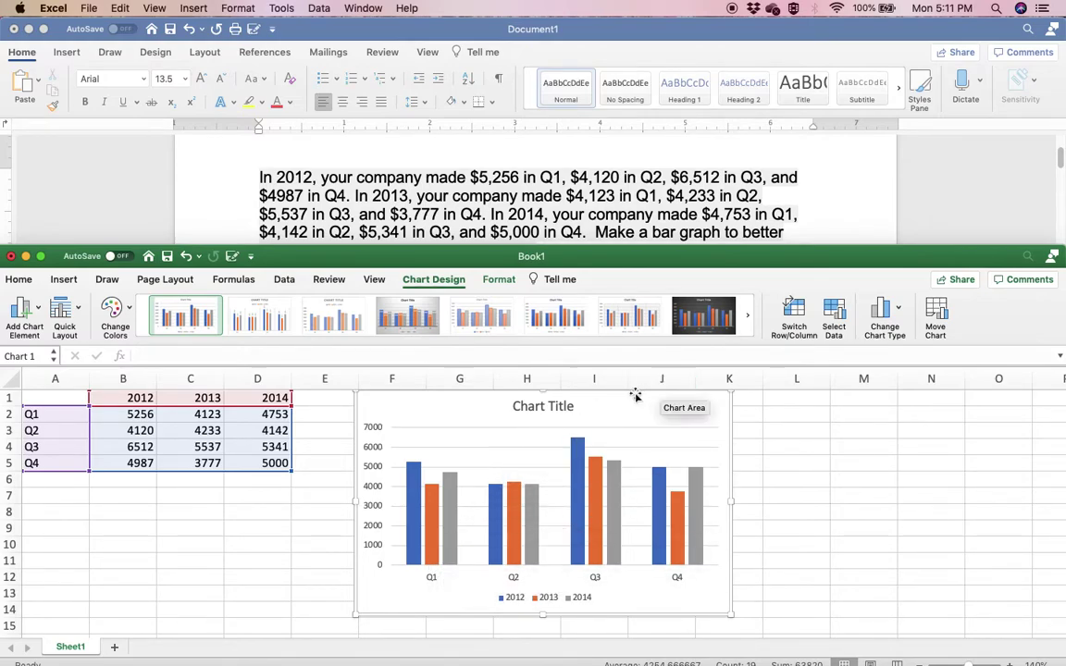
Step: Replace the chart's placeholder title with "Company Revenue"
click(551, 407)
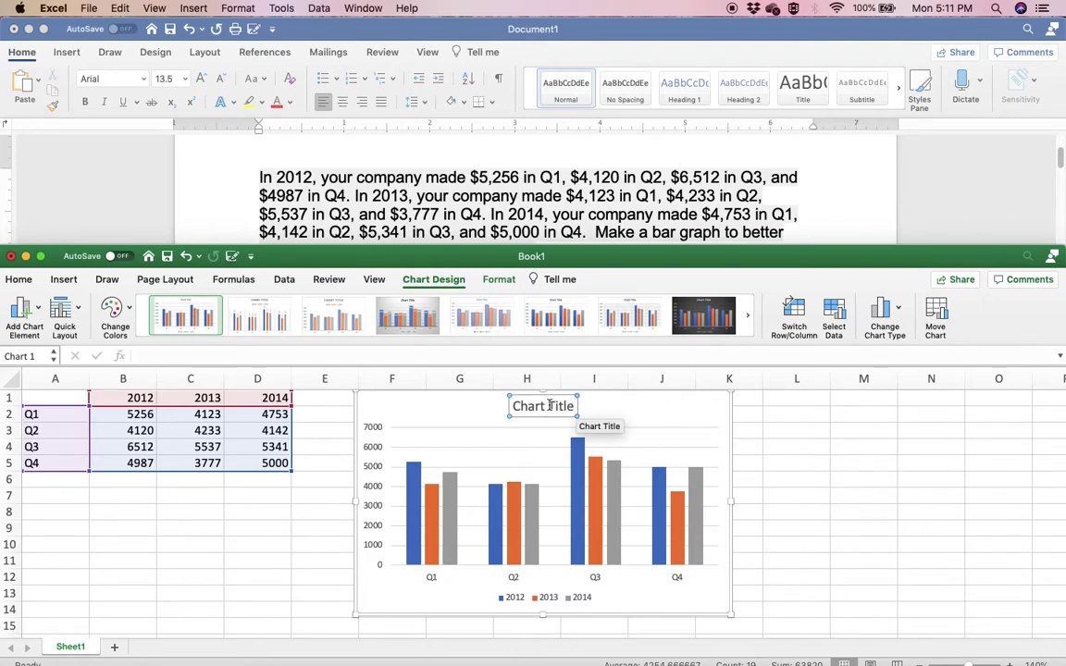
drag(515, 405, 573, 407)
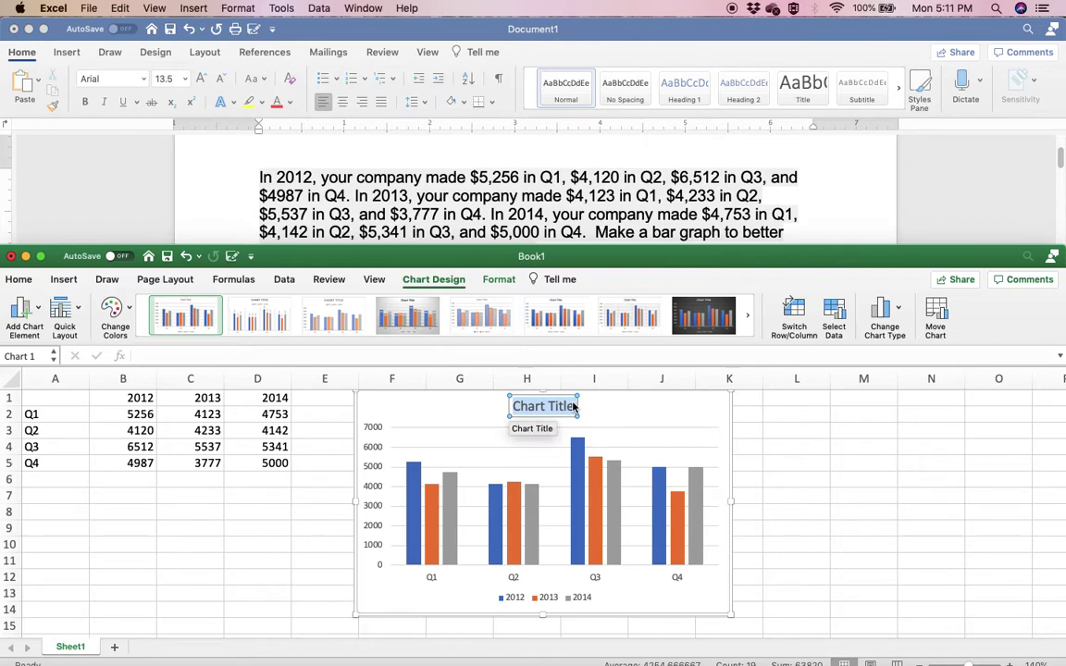
text(Company)
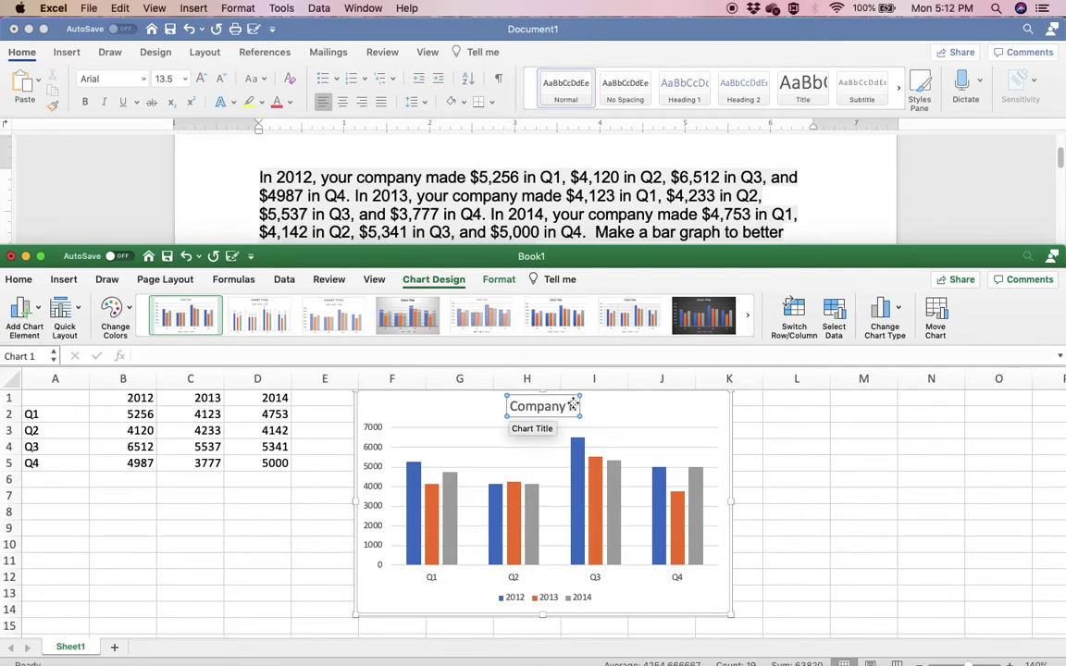
text( Revenue)
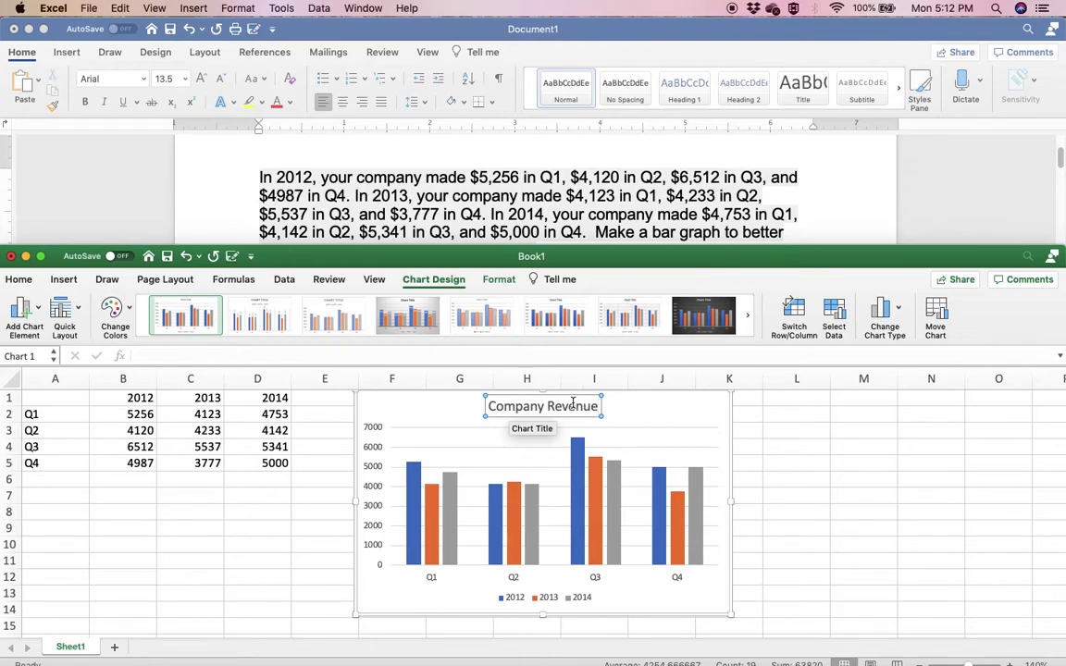
click(860, 414)
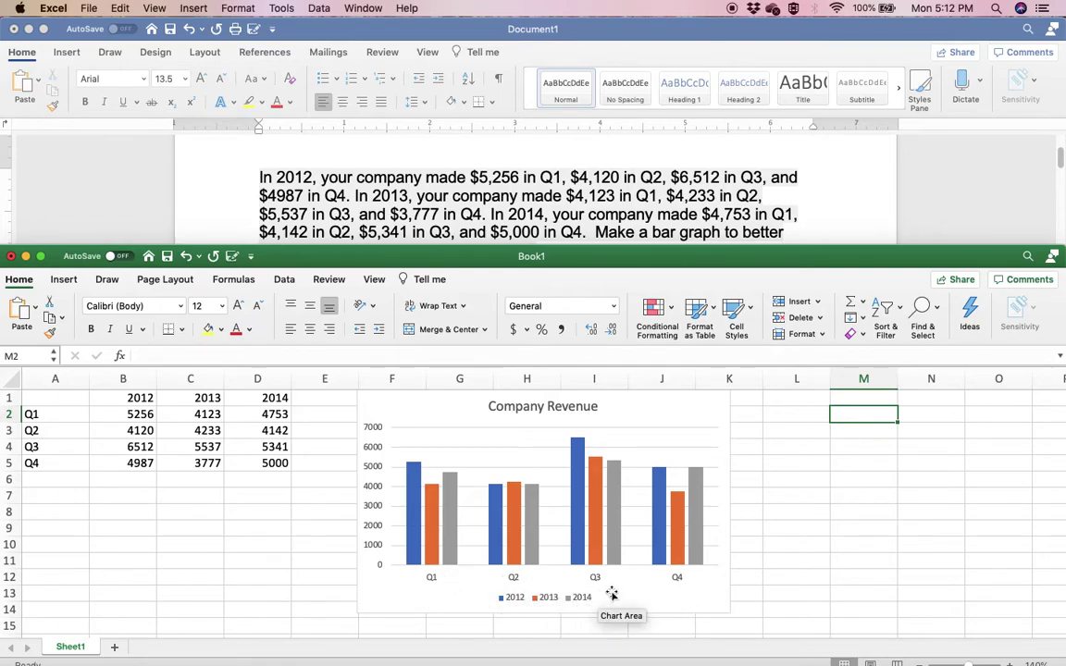
Step: Move the Company Revenue chart slightly closer to the data table and enlarge it a little to about column K
drag(691, 400, 659, 408)
drag(701, 622, 726, 624)
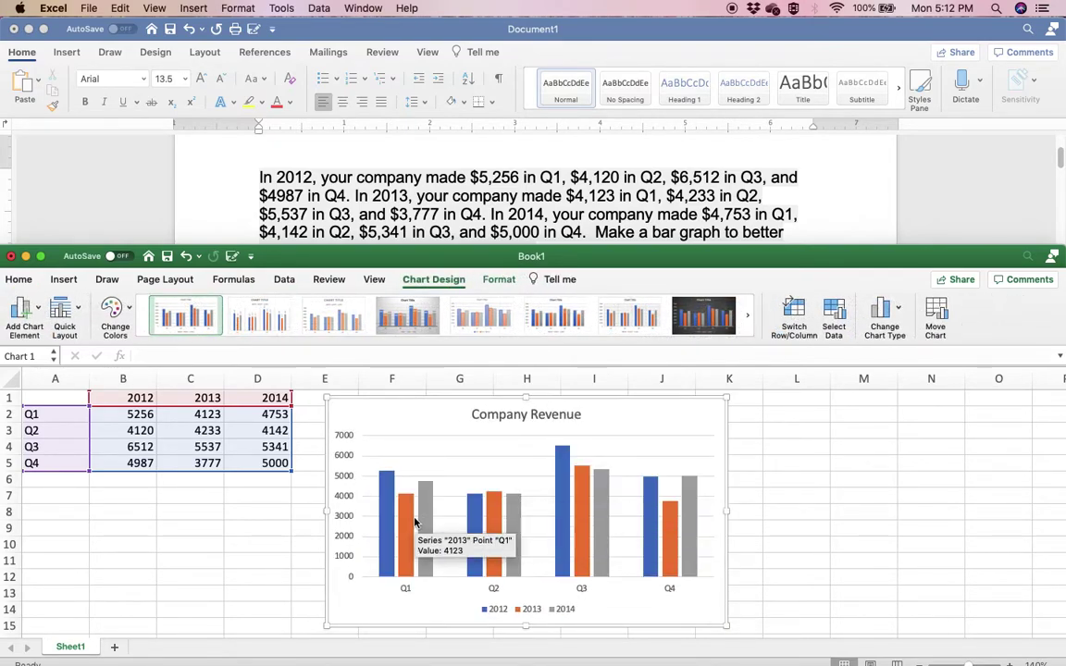